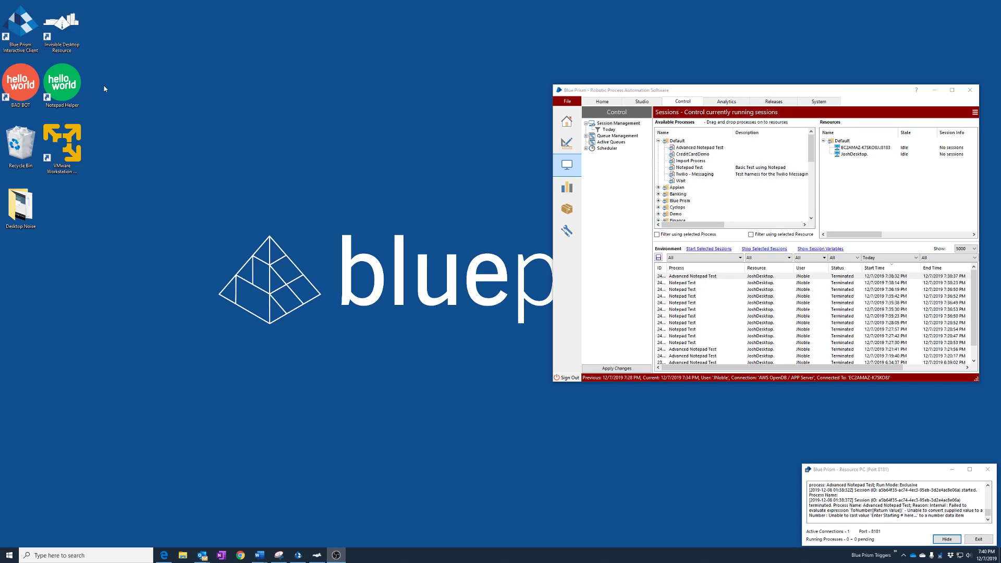
# Launch the BAD BOT desktop shortcut repeatedly to run several Notepad Test sessions at the same time
pyautogui.doubleClick(27, 93)
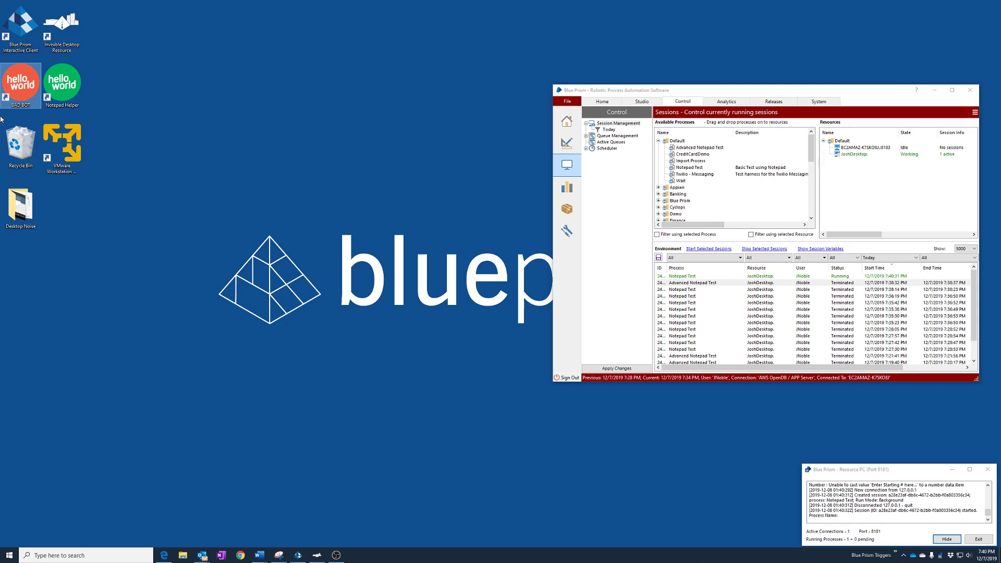
pyautogui.doubleClick(10, 91)
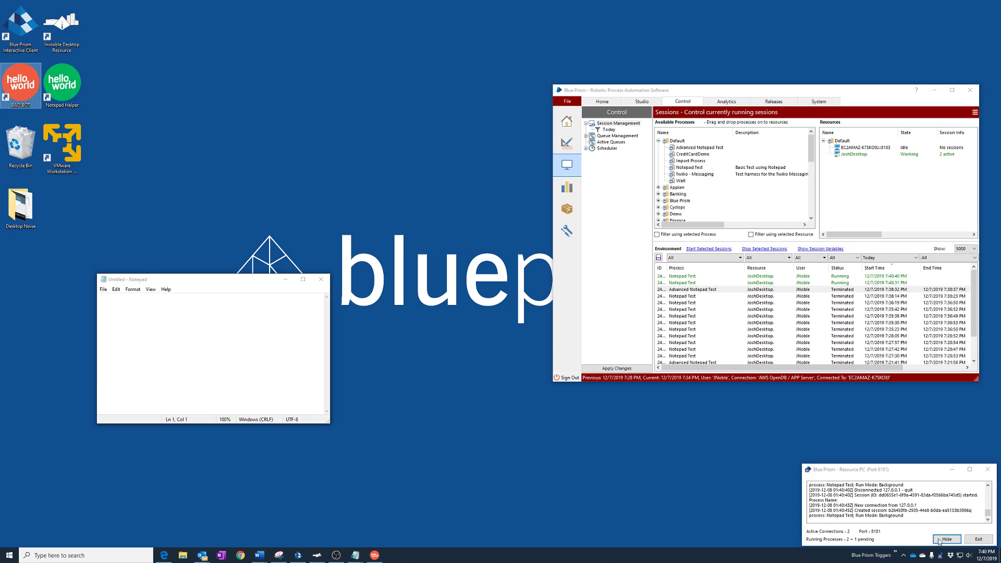
# Show the Resource PC window through its notification area icon and bring the session control window to the front
pyautogui.rightClick(898, 517)
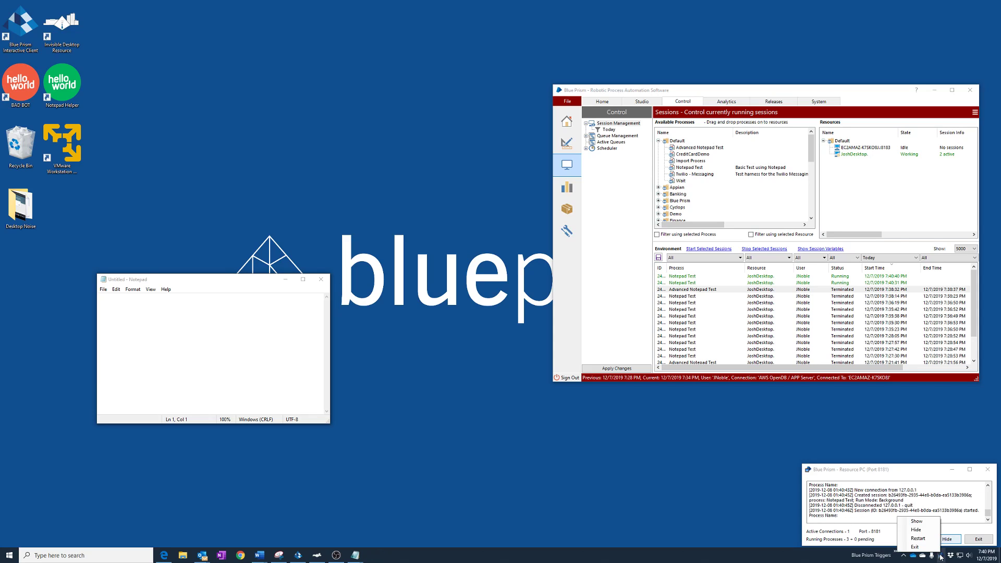
pyautogui.click(922, 521)
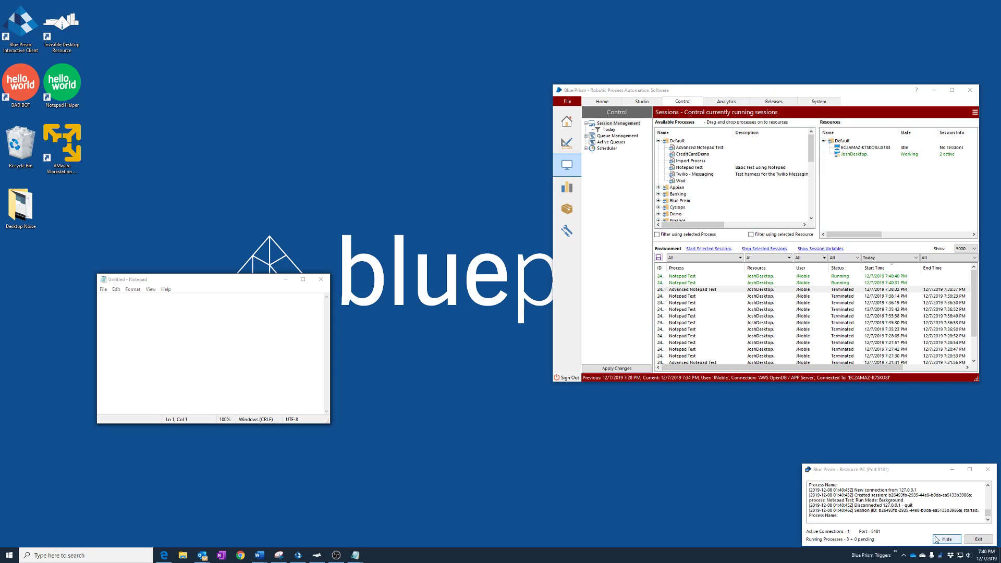
pyautogui.rightClick(943, 557)
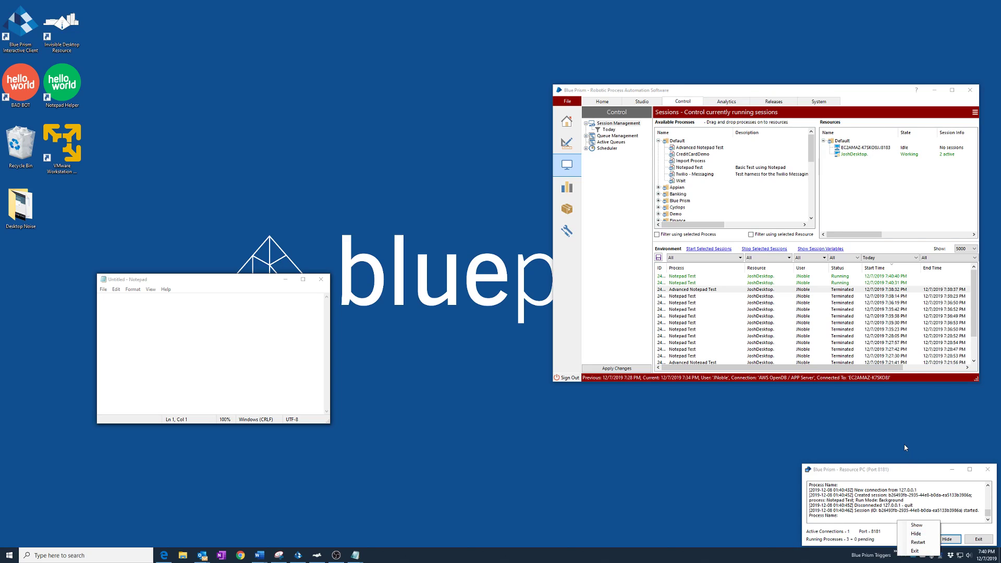
pyautogui.click(929, 502)
pyautogui.click(824, 87)
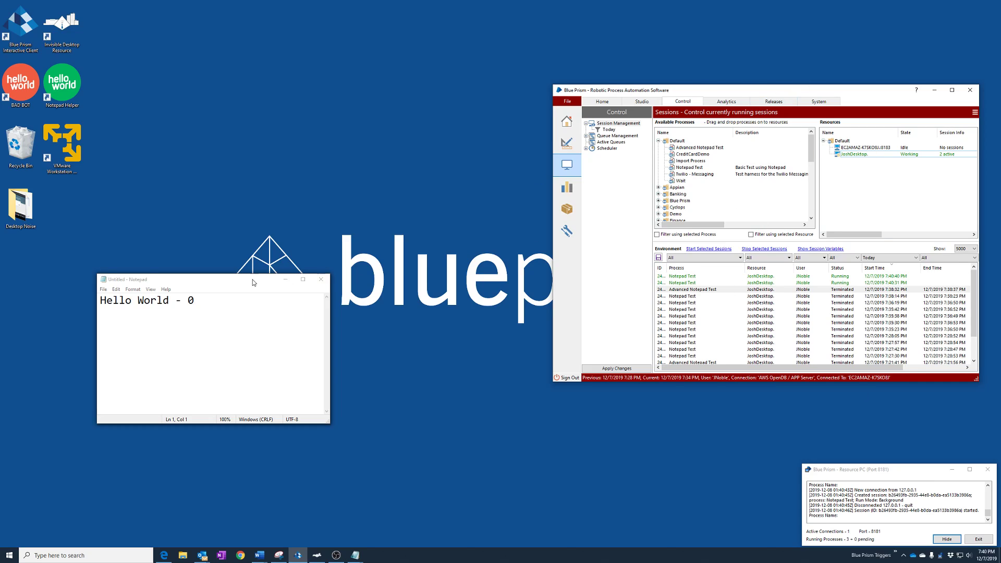
# Spread the overlapping Notepad windows apart on the desktop so each running bot's text can be seen
pyautogui.moveTo(253, 279); pyautogui.dragTo(447, 30)
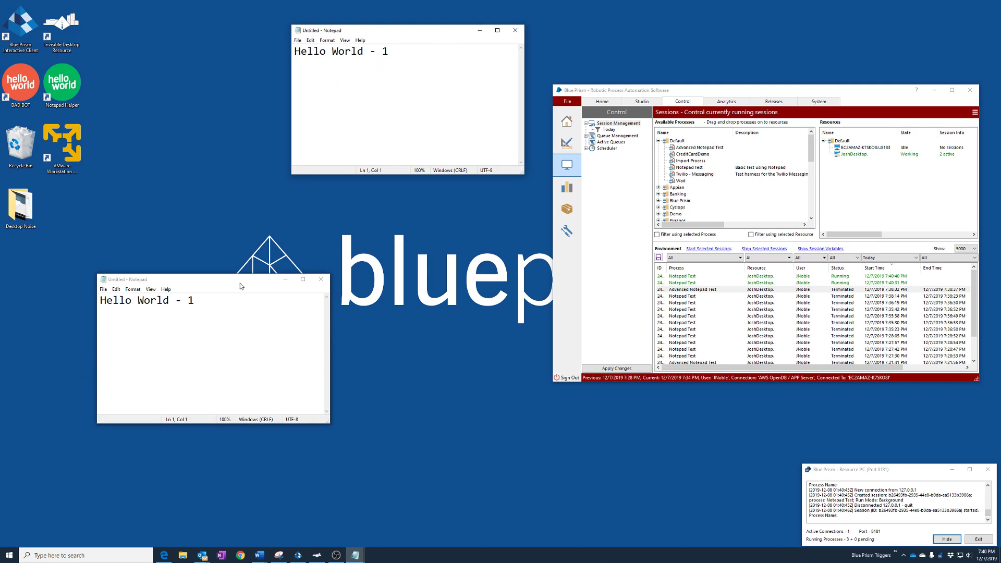
pyautogui.moveTo(245, 293); pyautogui.dragTo(442, 334)
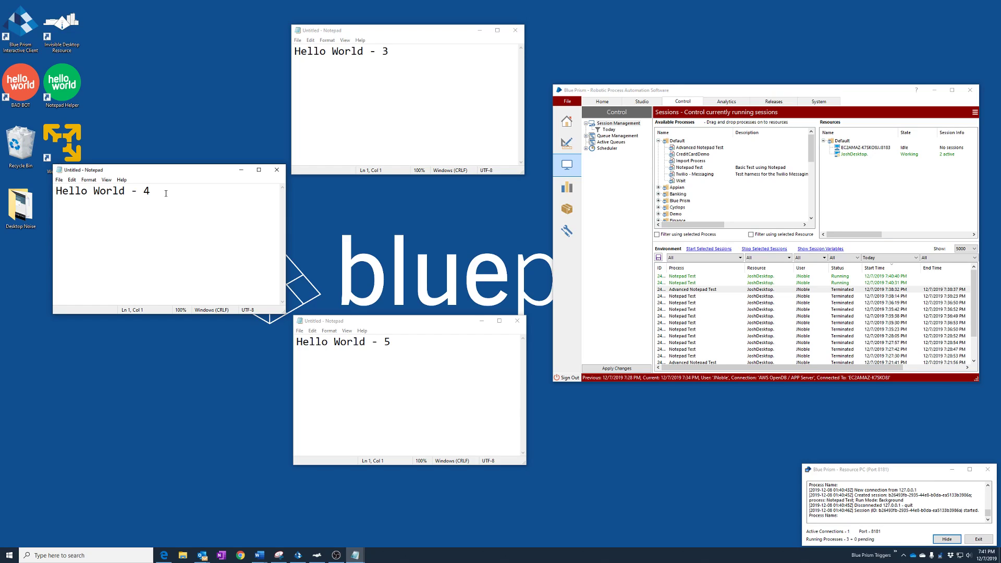
# Type "Stop" and stray characters into the Notepad windows while the bots are writing to them
pyautogui.write('Stop')
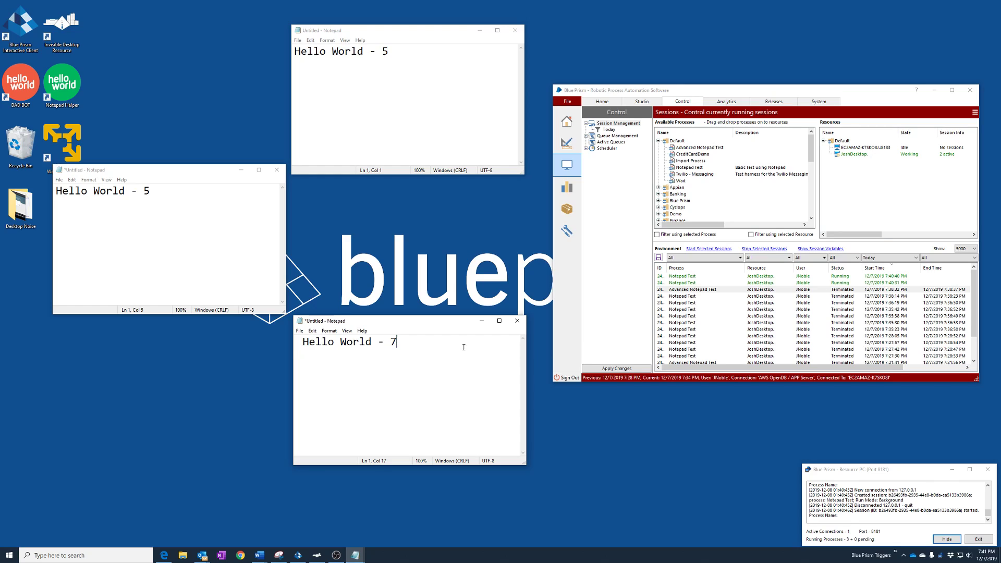
pyautogui.write('tstowree')
pyautogui.press('BackSpace')
pyautogui.press('BackSpace')
pyautogui.press('BackSpace')
pyautogui.press('BackSpace')
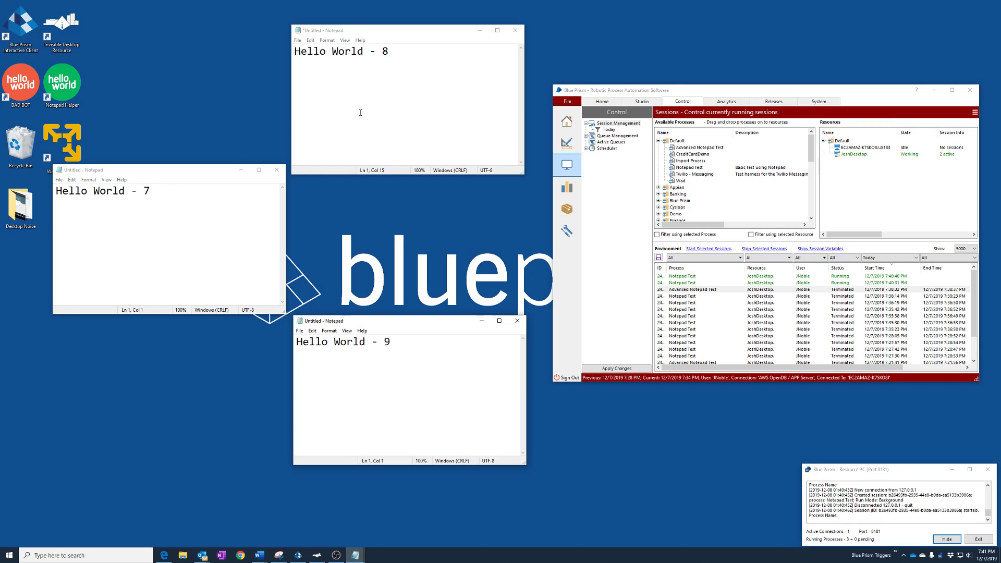
pyautogui.click(169, 237)
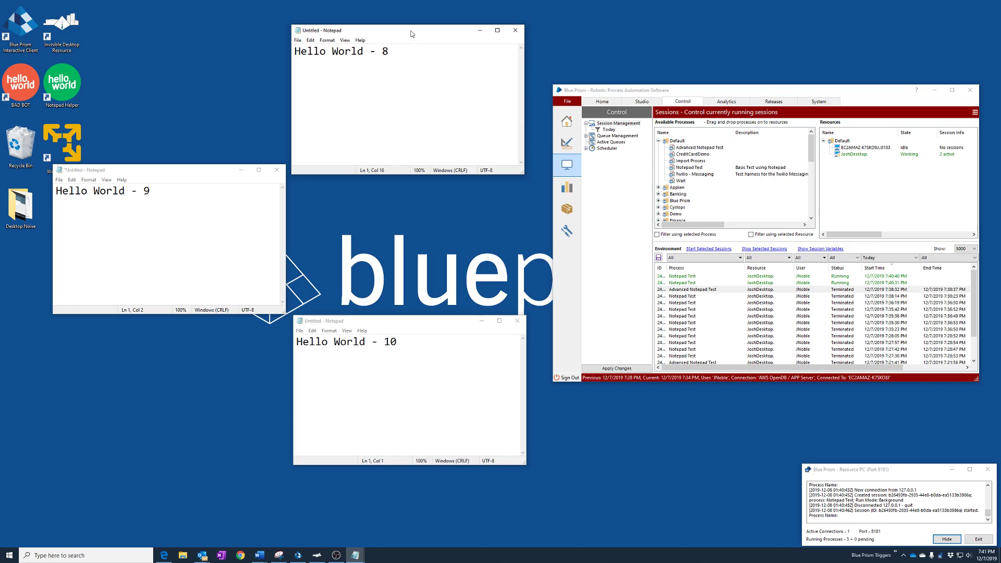
# Close all three Notepad windows that the Notepad Test sessions are writing to
pyautogui.click(515, 33)
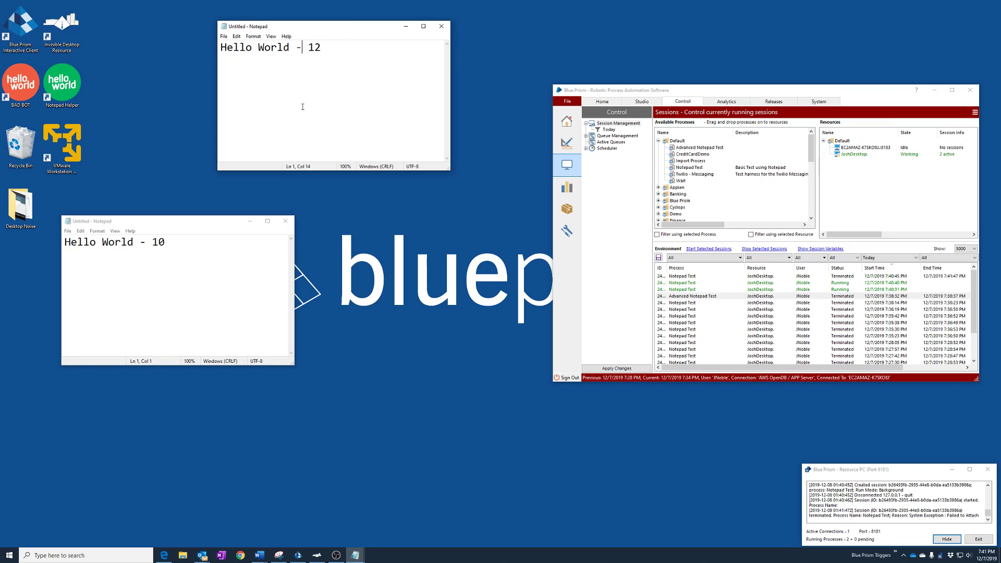
pyautogui.click(441, 27)
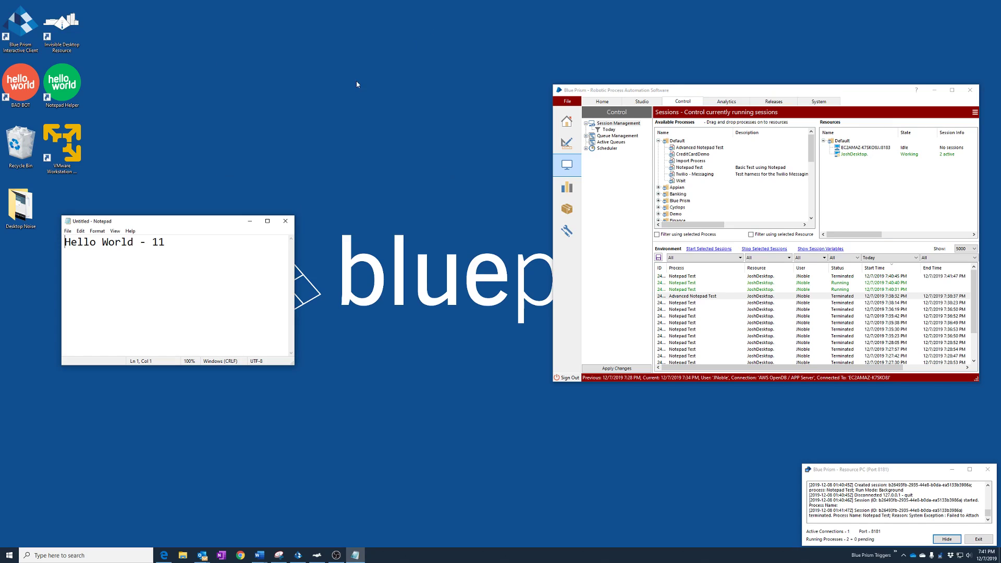
pyautogui.click(284, 223)
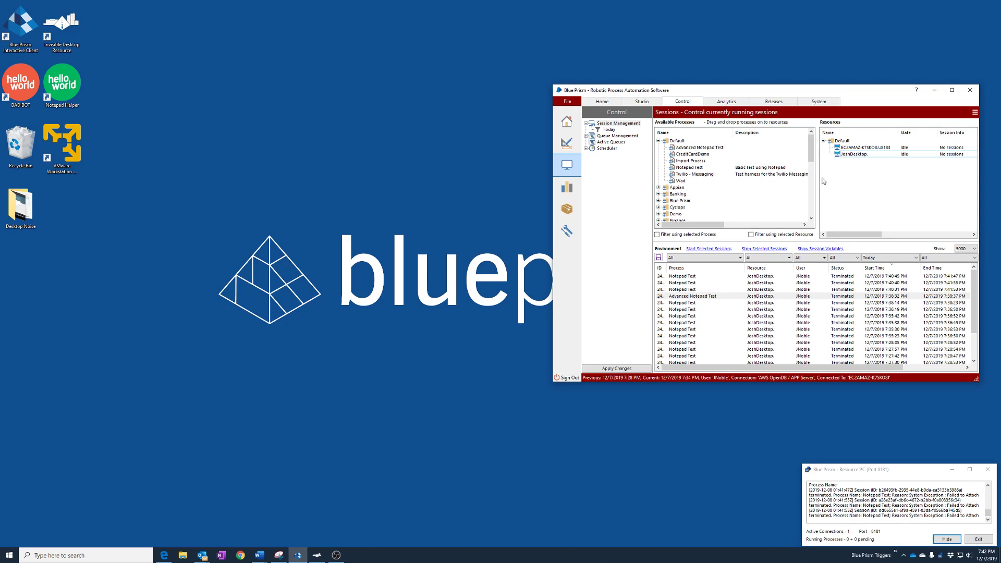
# Assign the Advanced Notepad Test process to the local desktop resource and start its pending session
pyautogui.click(684, 150)
pyautogui.moveTo(684, 150); pyautogui.dragTo(863, 158)
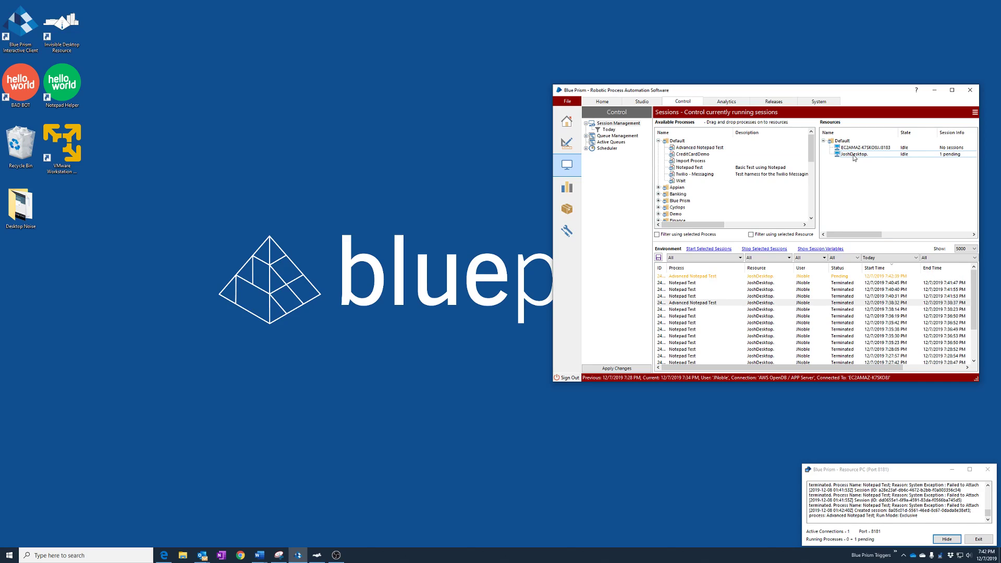
pyautogui.click(698, 277)
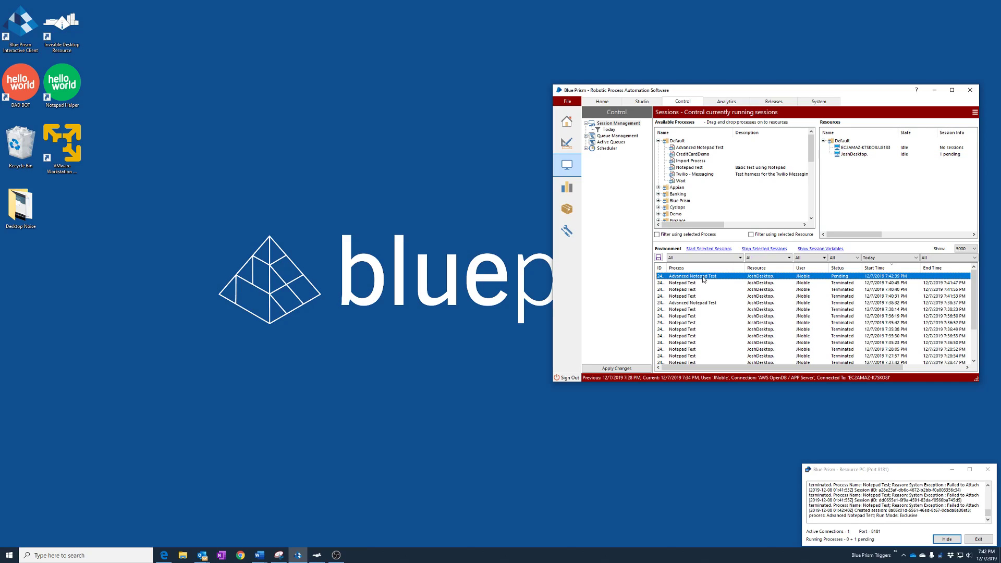
pyautogui.rightClick(704, 279)
pyautogui.click(719, 283)
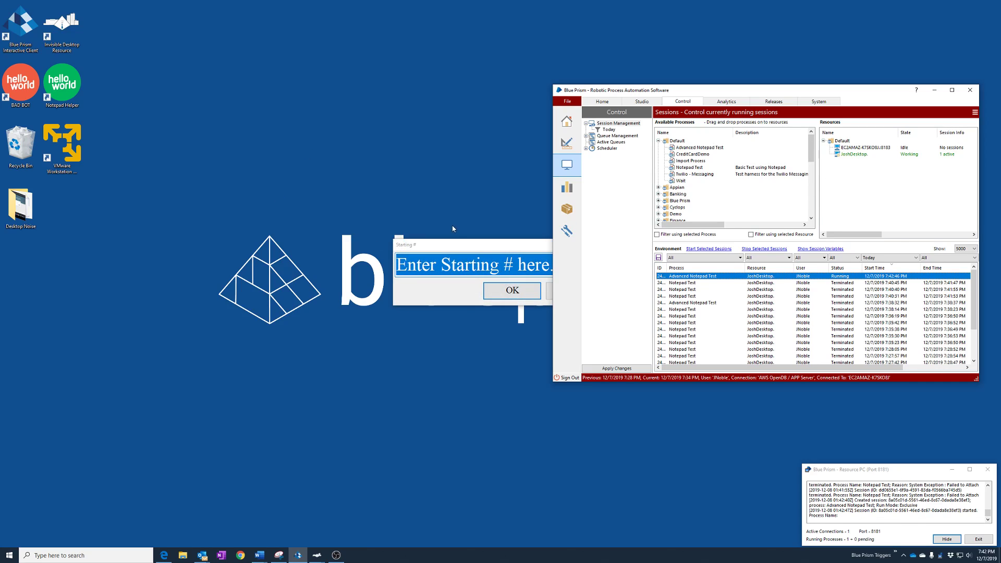
# Move the Starting # prompt clear of the session control window and cancel it
pyautogui.moveTo(481, 244); pyautogui.dragTo(382, 220)
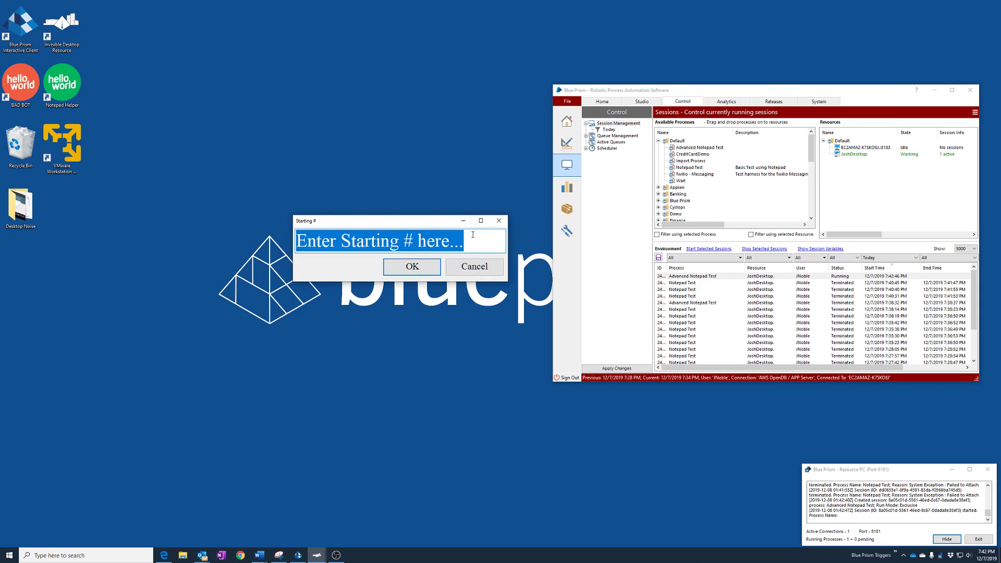
pyautogui.moveTo(425, 221); pyautogui.dragTo(450, 218)
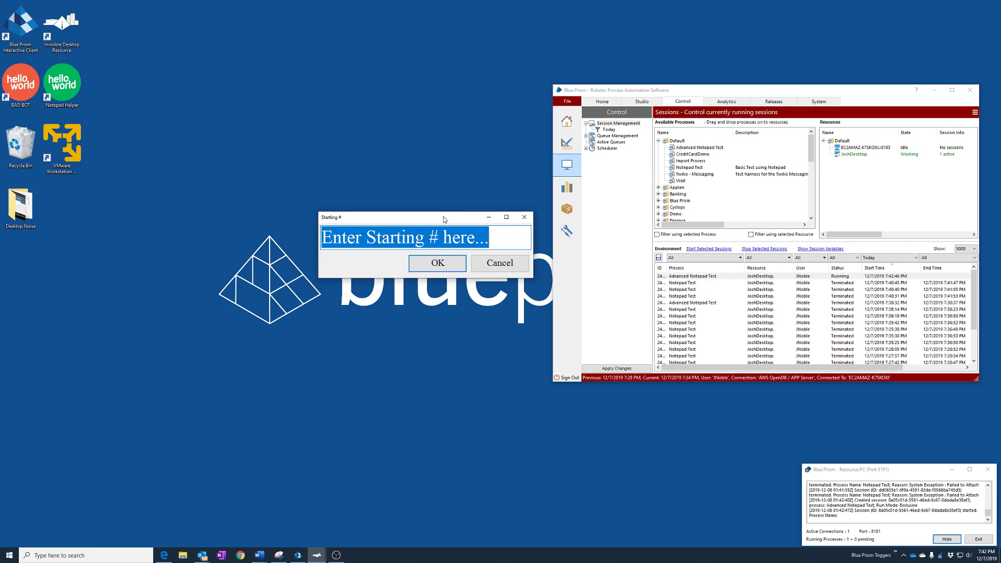
pyautogui.click(524, 258)
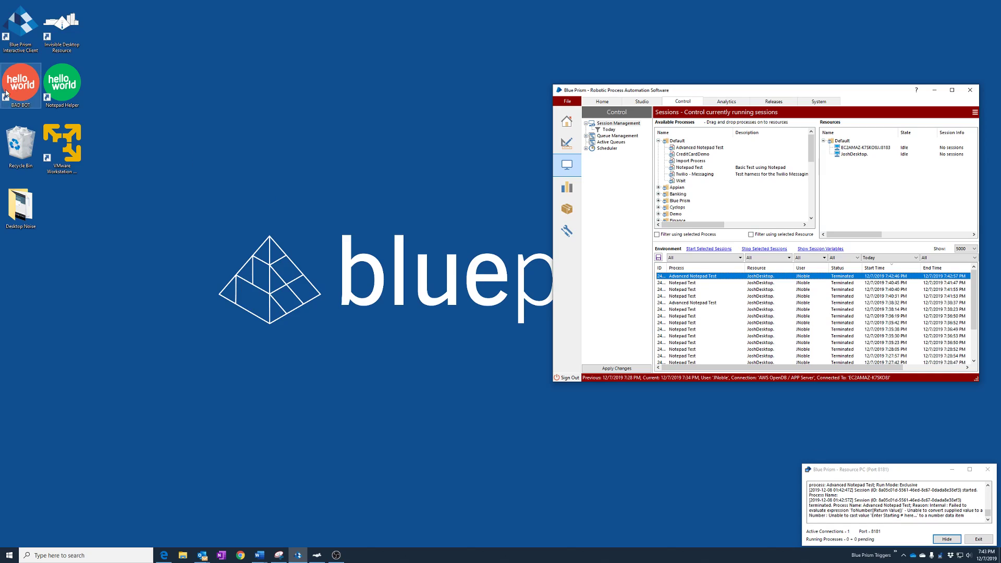
# Launch the Notepad Helper bot from the desktop and submit 15 as its starting number
pyautogui.doubleClick(54, 86)
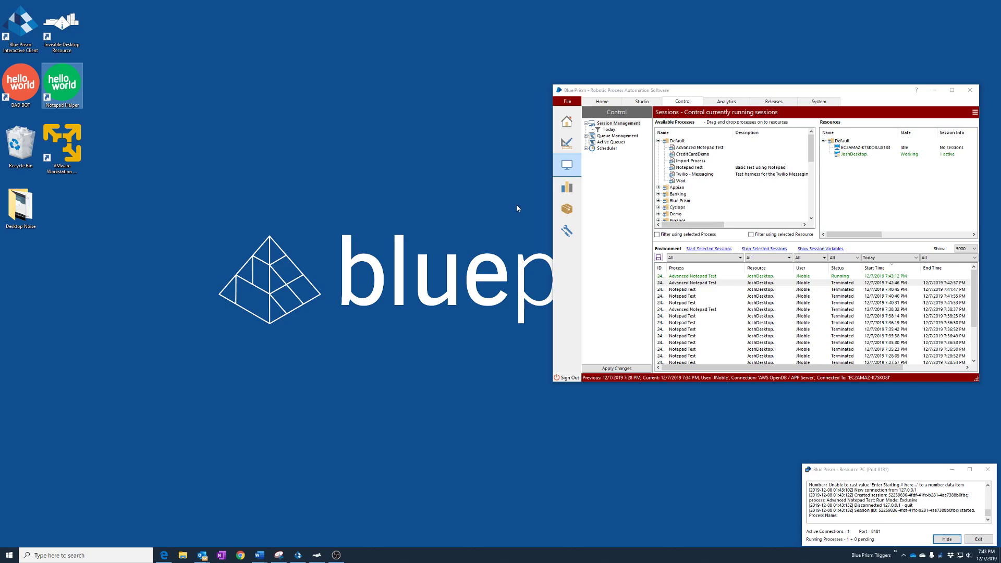
pyautogui.moveTo(506, 245); pyautogui.dragTo(437, 222)
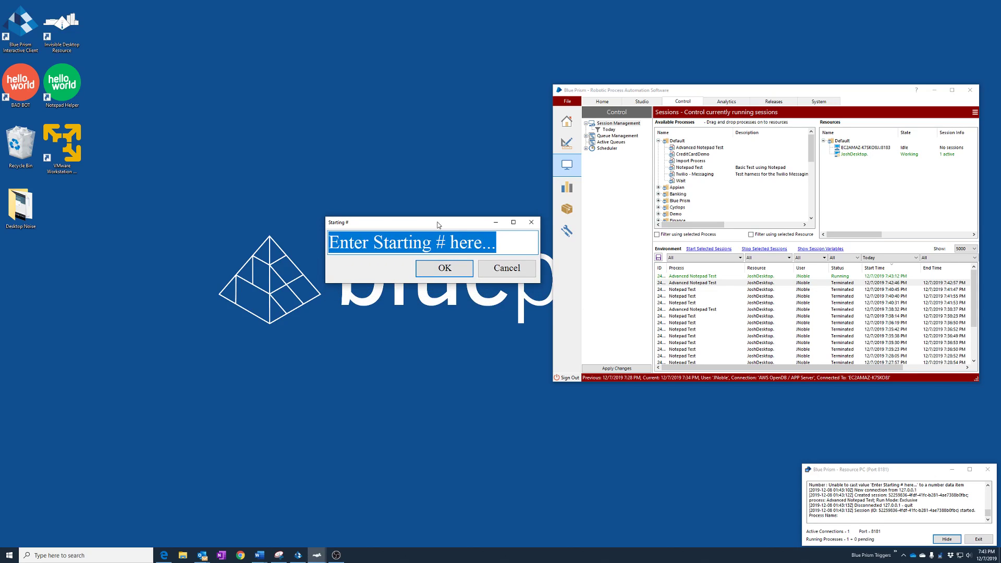
pyautogui.click(408, 243)
pyautogui.click(370, 242)
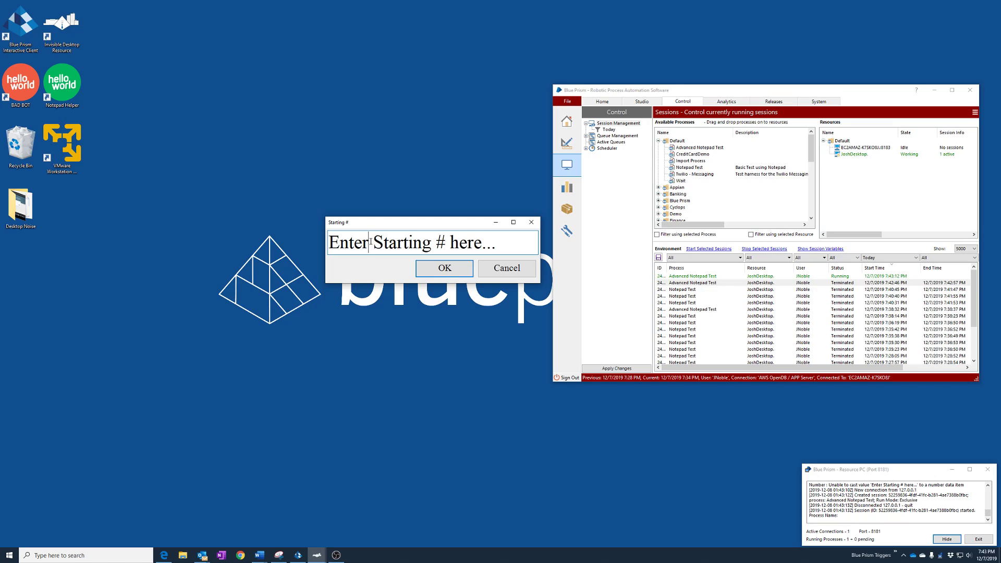
pyautogui.click(383, 242)
pyautogui.hotkey('ctrl', 'a')
pyautogui.write('15')
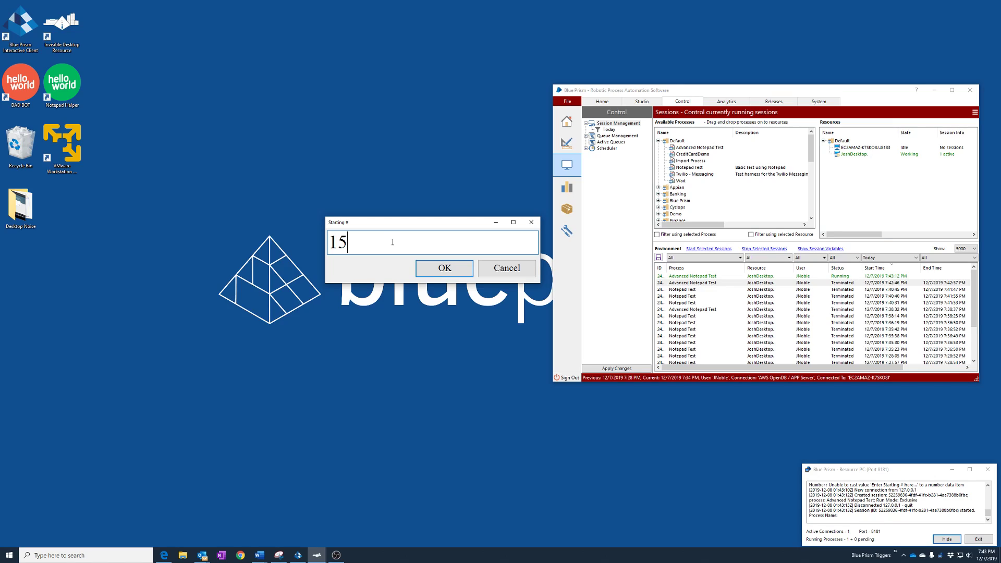
pyautogui.click(435, 273)
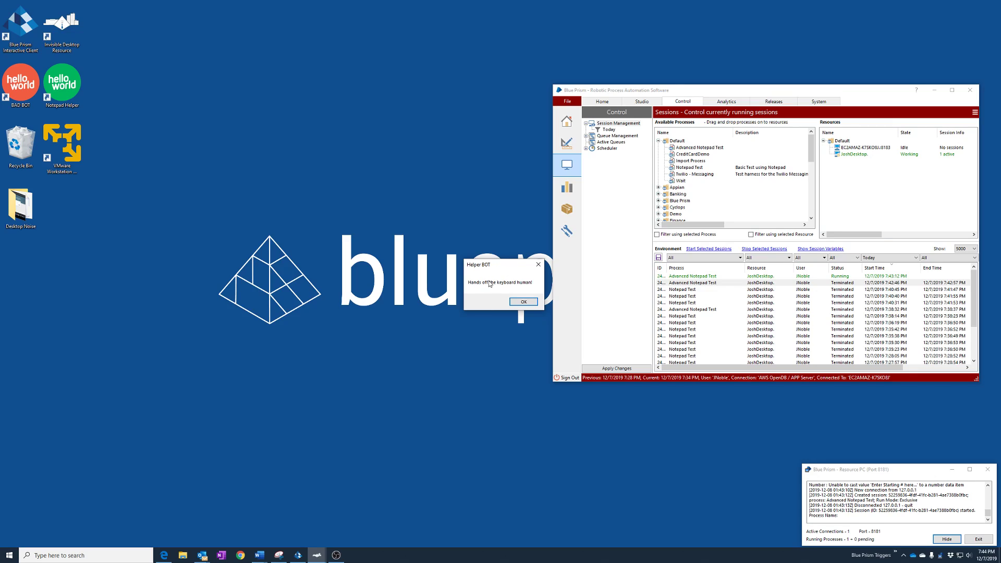
# Acknowledge the Helper BOT message and move the new Notepad window closer to the middle of the desktop
pyautogui.click(524, 301)
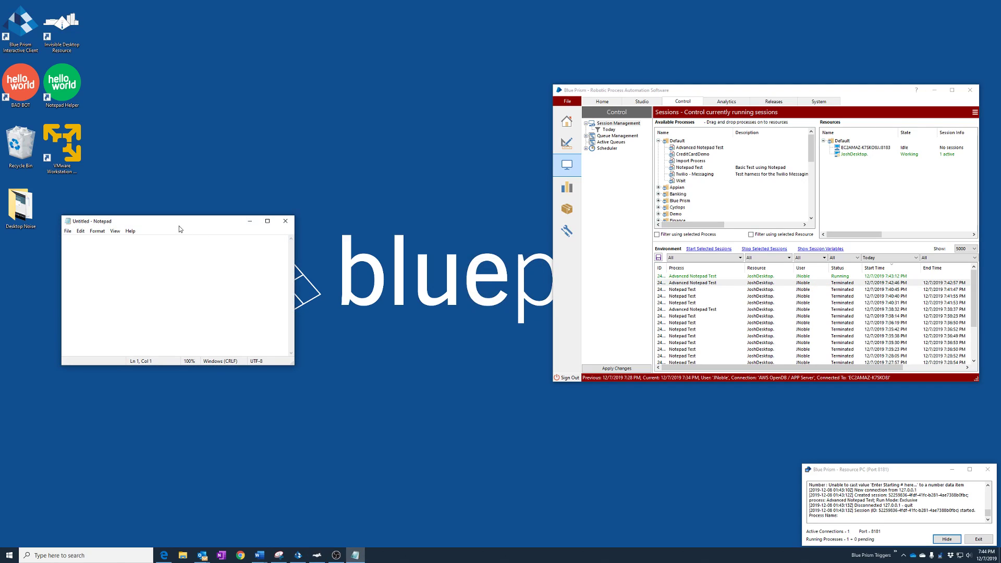
pyautogui.moveTo(180, 227); pyautogui.dragTo(365, 189)
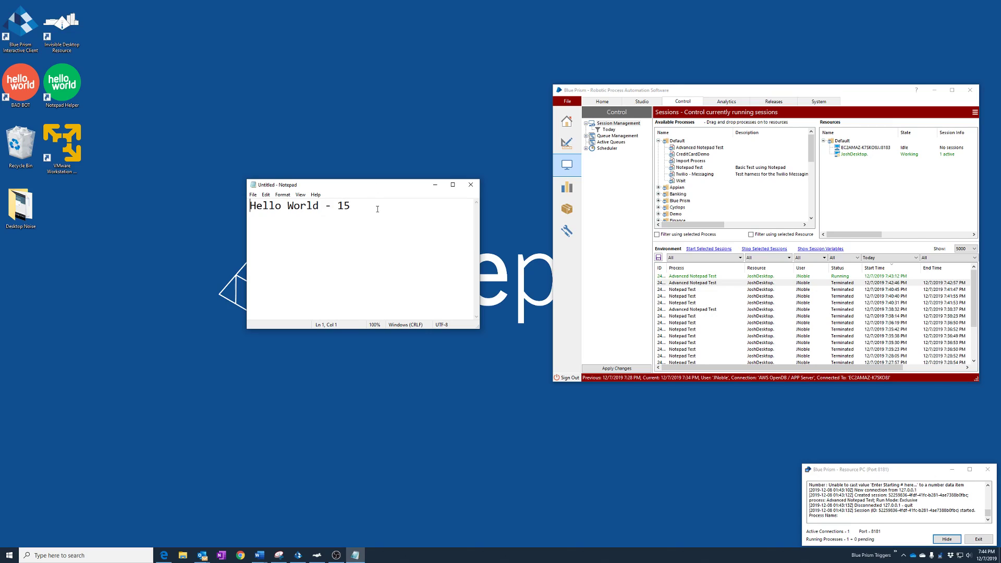
# Interfere with the helper bot's Notepad by typing "stop that" over its Hello World text, and close the window
pyautogui.moveTo(378, 209); pyautogui.dragTo(175, 205)
pyautogui.click(354, 268)
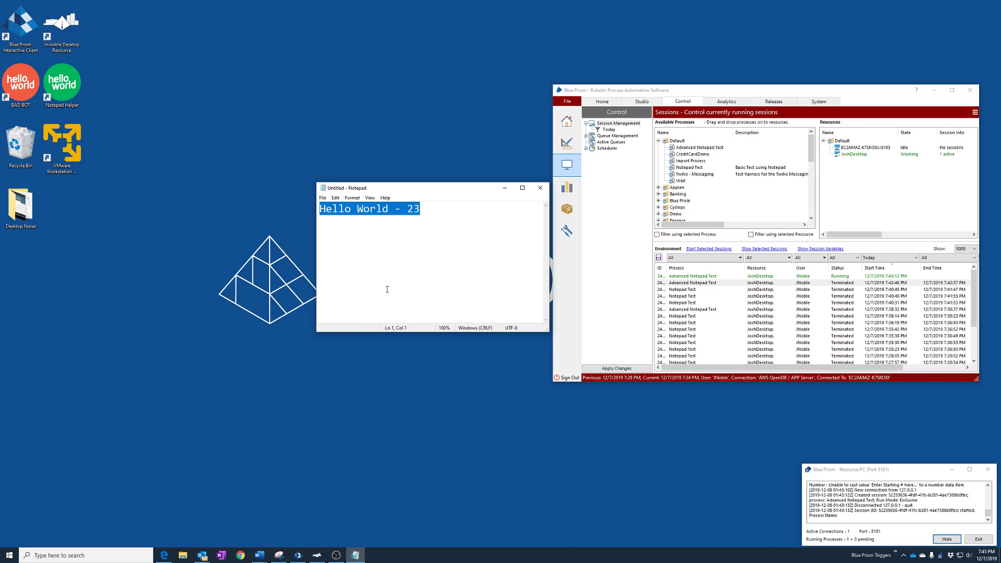
pyautogui.write('stop that')
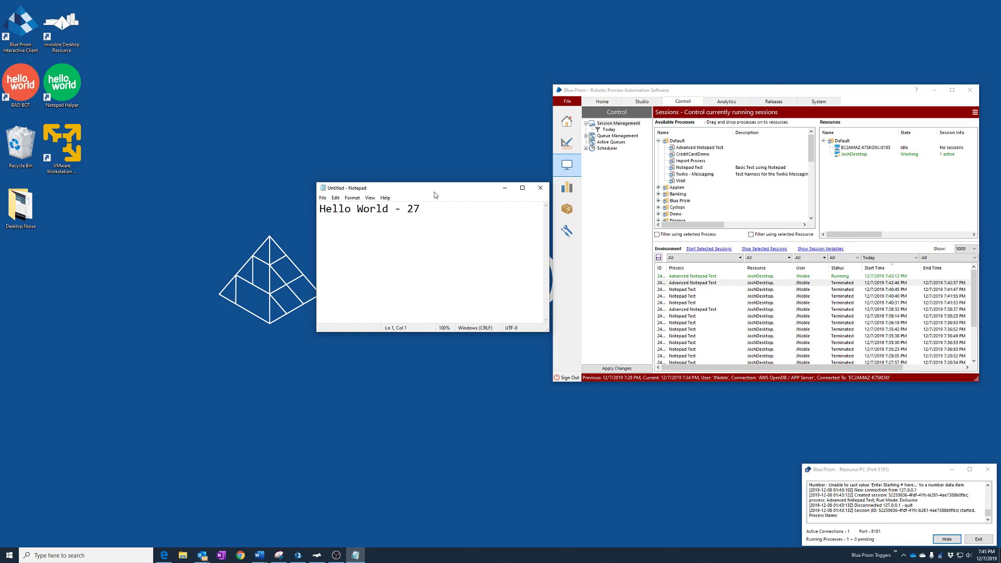
pyautogui.click(540, 187)
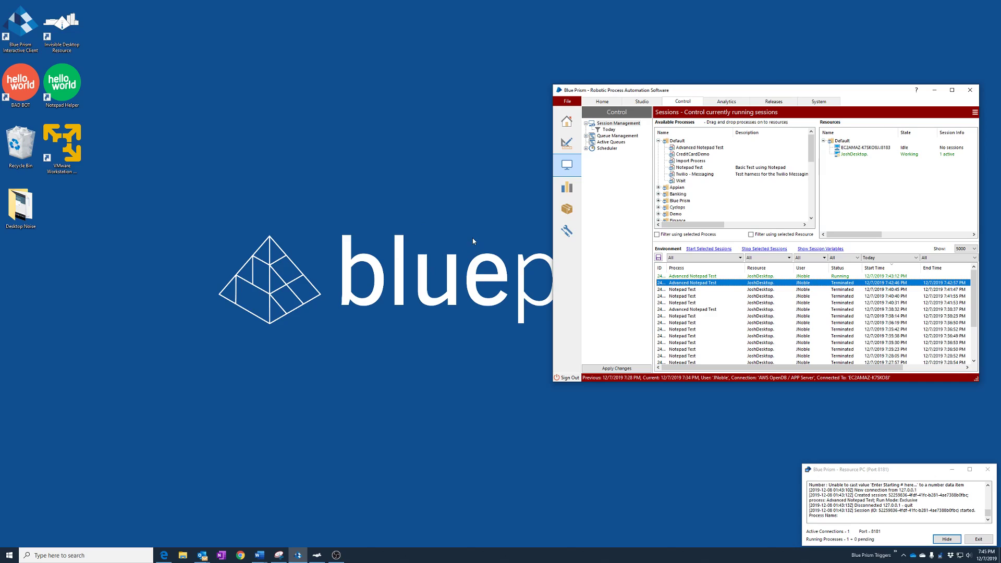